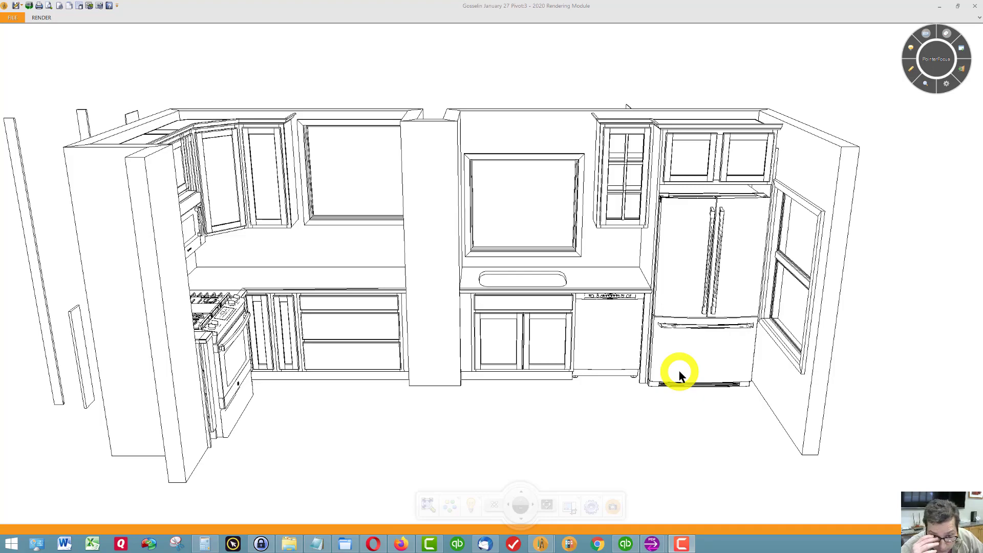
- Orbit and zoom the kitchen model to examine the range, microwave and narrow base cabinet beside the end wall
middle_drag(636, 334, 477, 340)
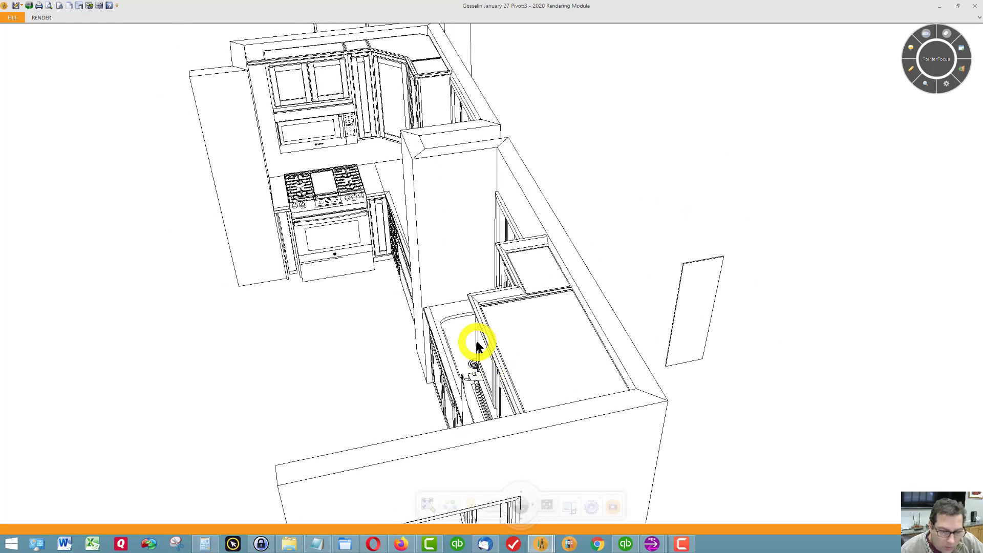
drag(523, 496, 439, 408)
scroll(311, 329, up, 2)
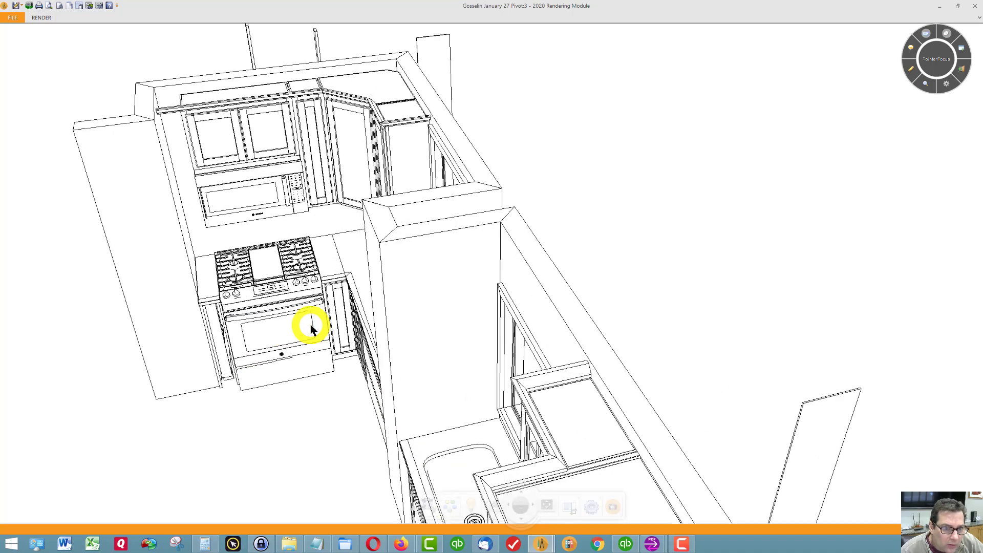
scroll(311, 328, up, 1)
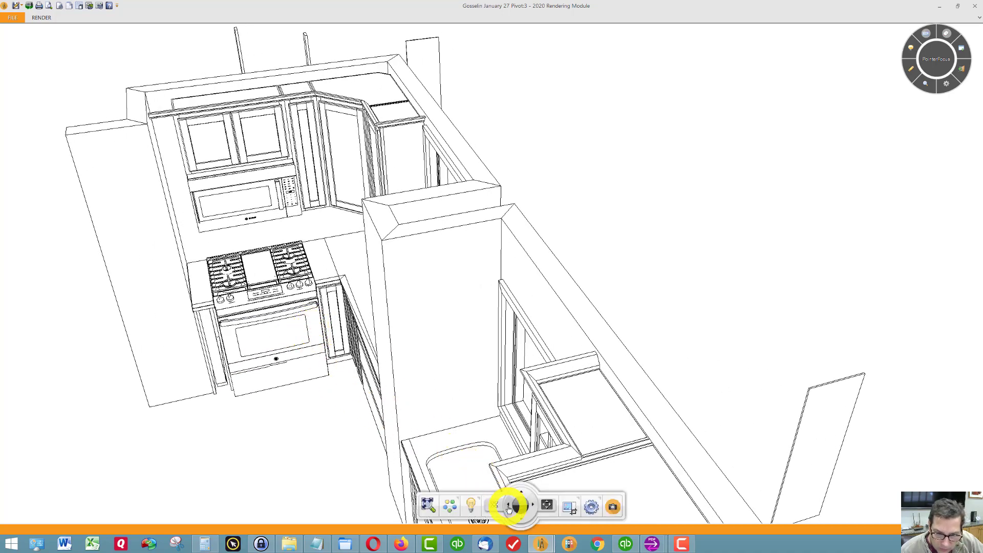
drag(510, 505, 510, 505)
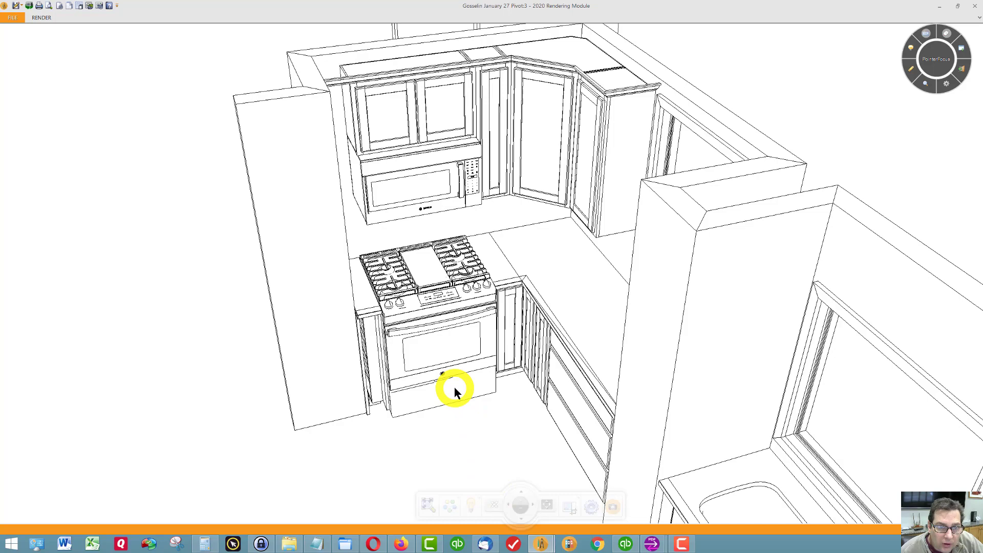
drag(457, 391, 407, 377)
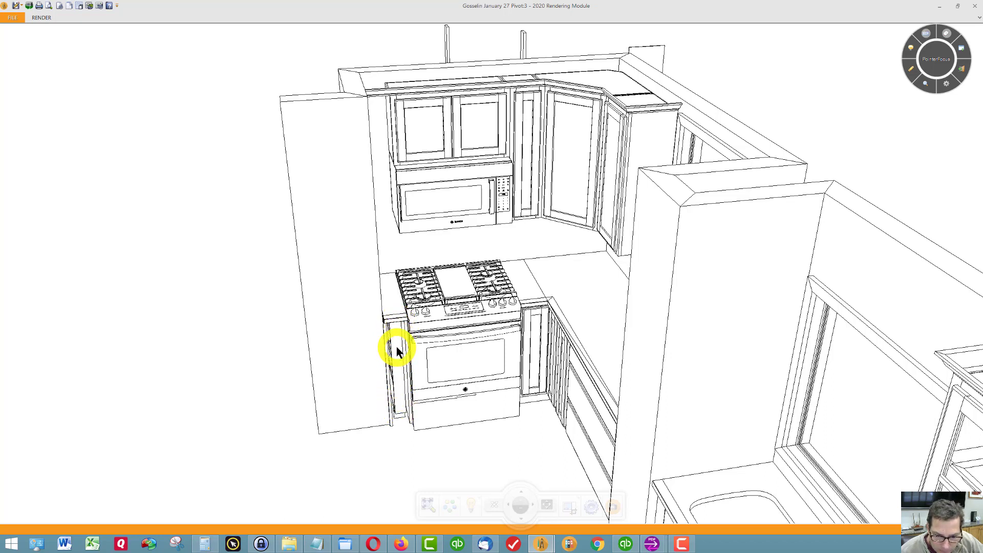
- Switch to the Rev-A-Shelf Base Cabinet Filler page in Firefox, mark the spice shelves with red pen crosses, and clear the marks
click(400, 544)
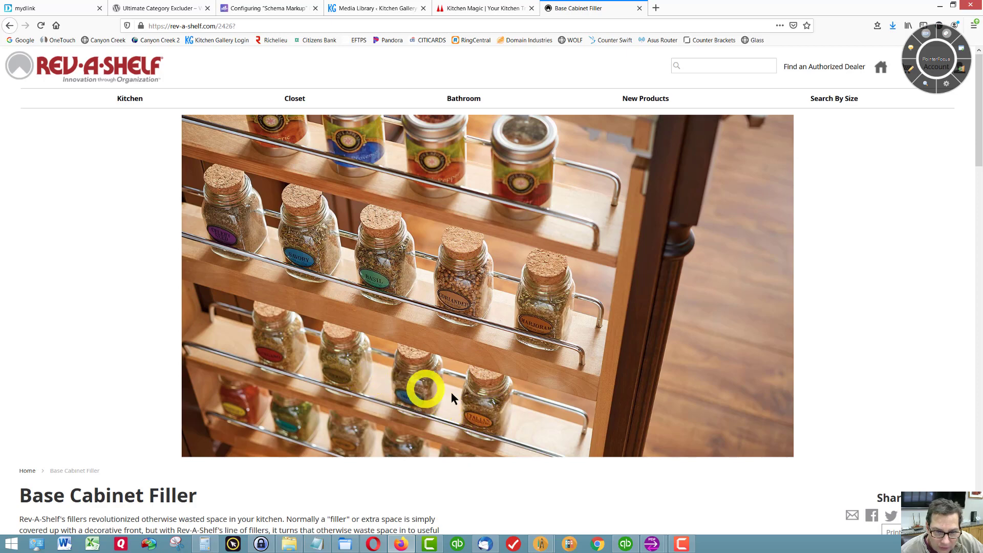
click(910, 68)
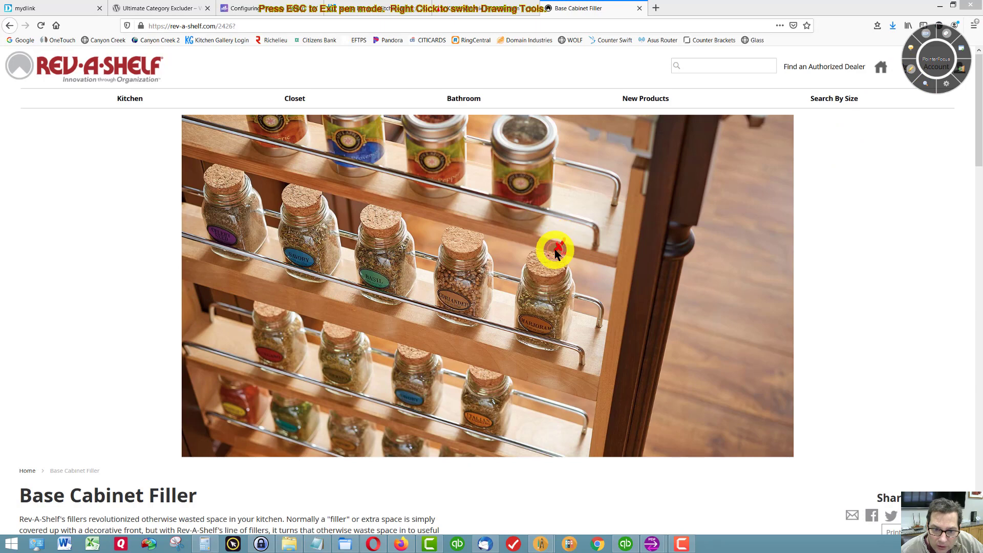
mouse_move(505, 367)
mouse_down()
mouse_move(516, 373)
mouse_move(506, 376)
mouse_up()
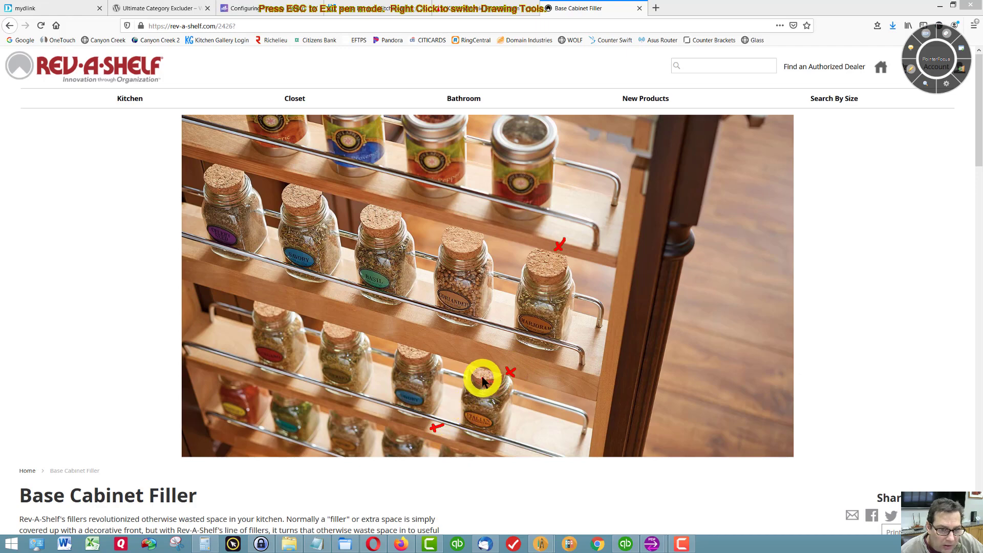
drag(483, 382, 487, 373)
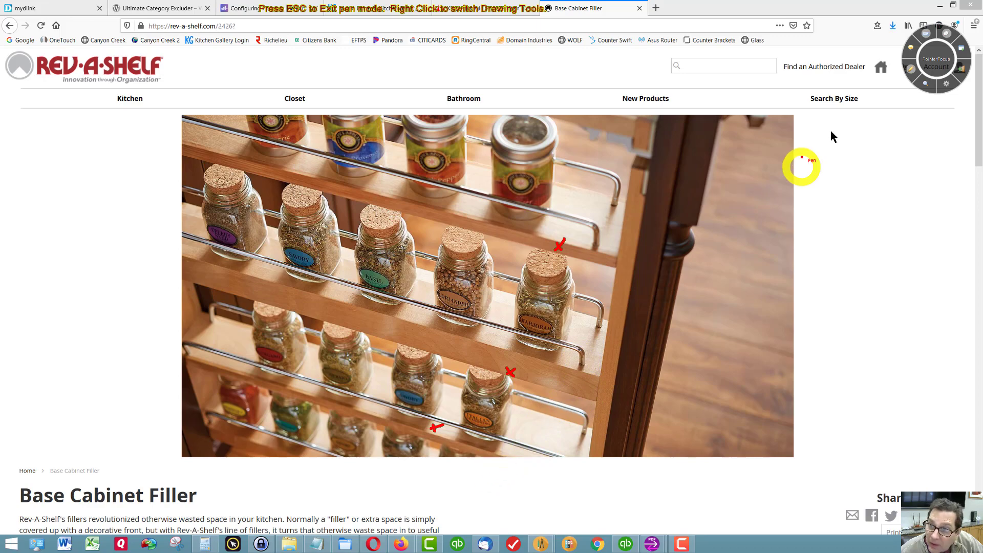
click(912, 66)
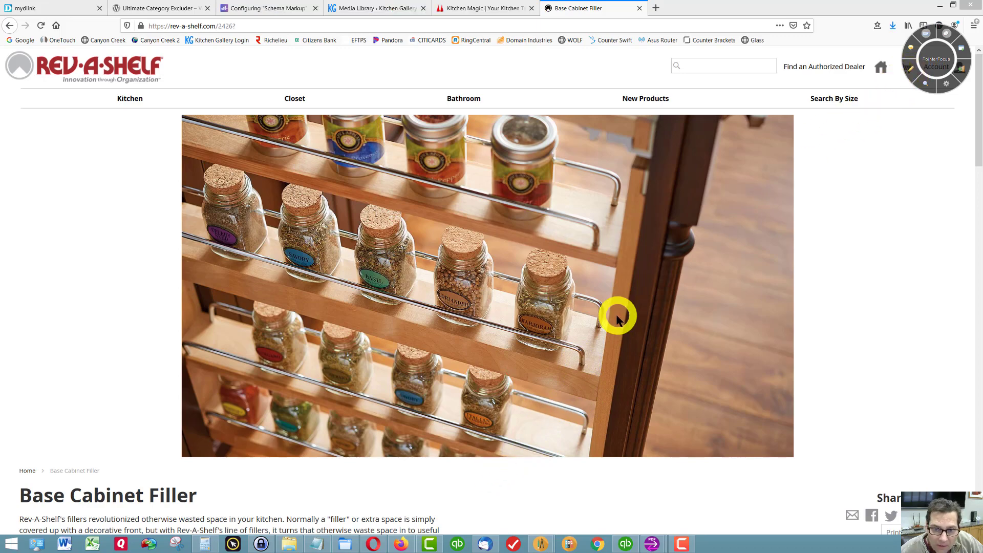
- Review the Base Cabinet Filler's available options and opening sizes, and return to the product photo
scroll(617, 318, down, 5)
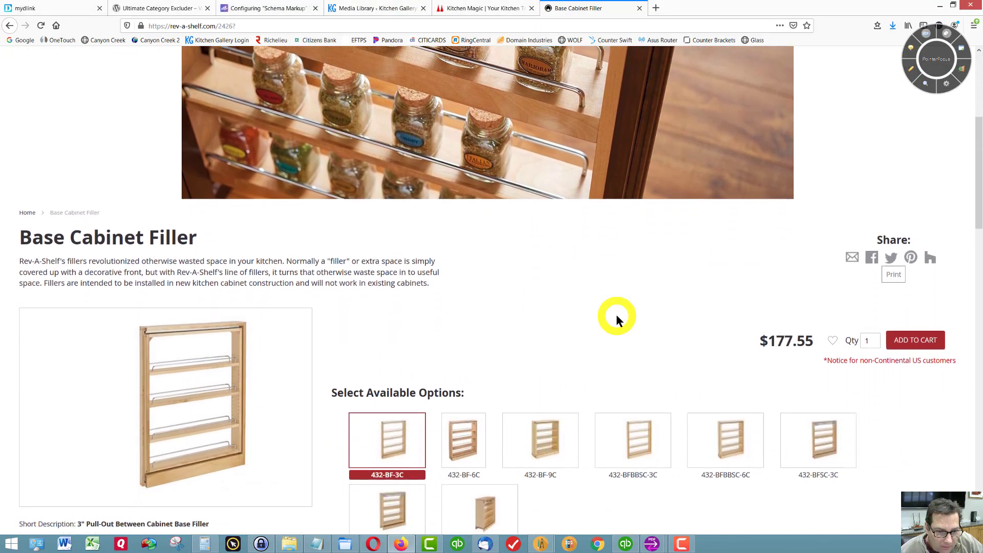
scroll(617, 319, down, 6)
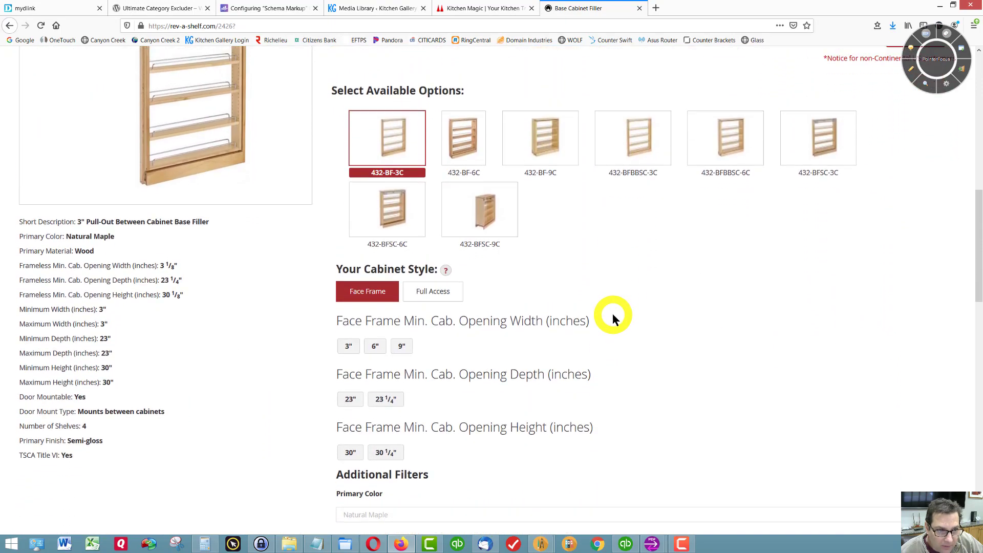
scroll(613, 318, up, 11)
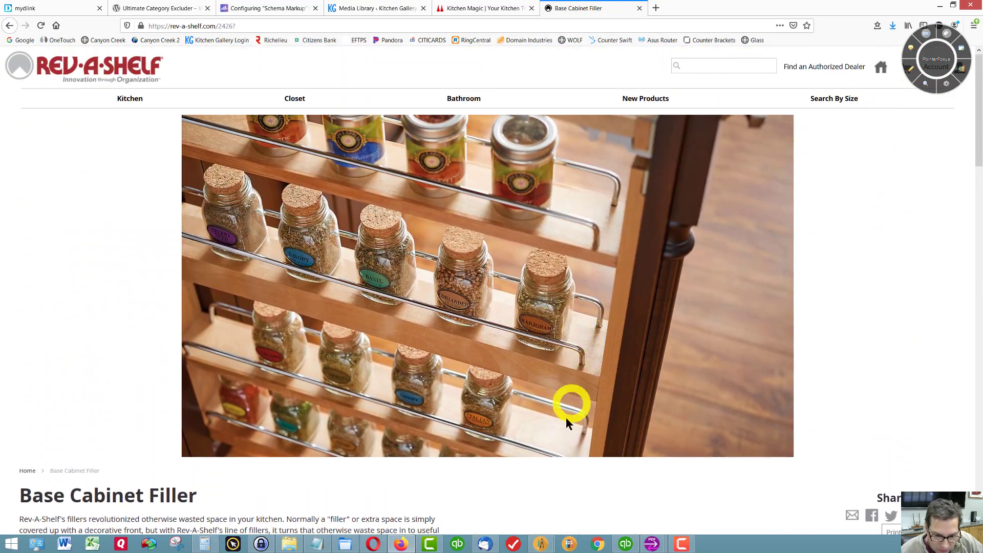
- Return to the 2020 Rendering Module view and examine the cabinets around the range, microwave and kitchen corner
mouse_move(542, 543)
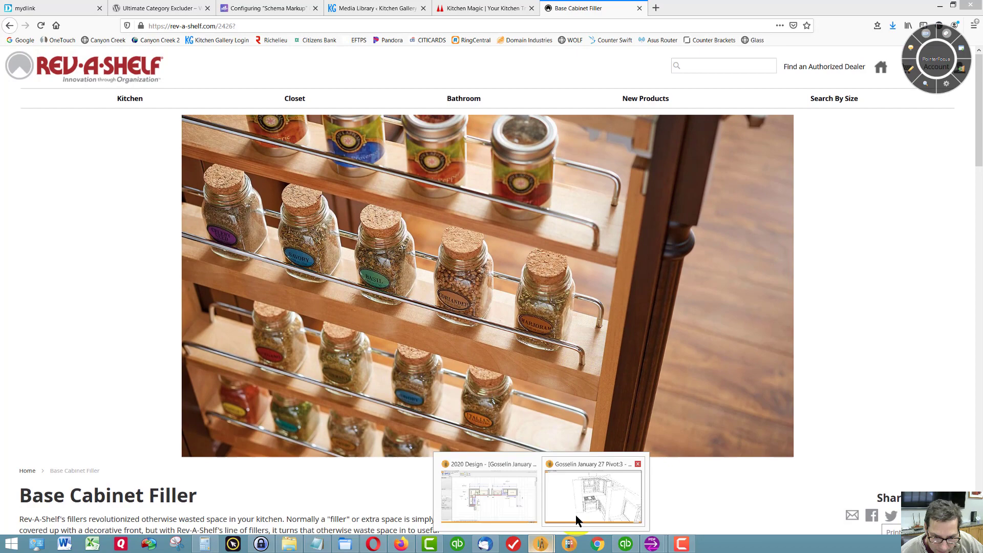
click(576, 515)
drag(535, 405, 518, 395)
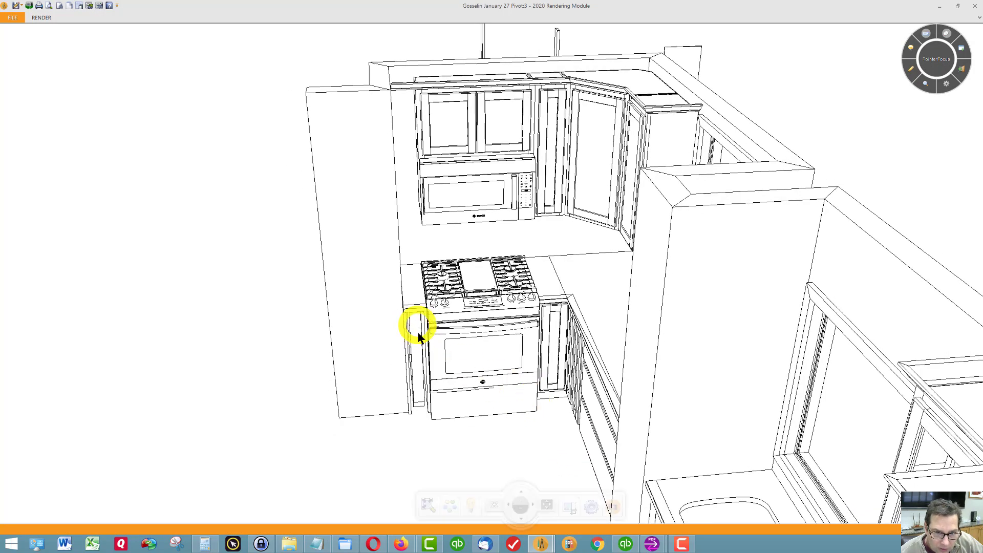
drag(478, 336, 473, 316)
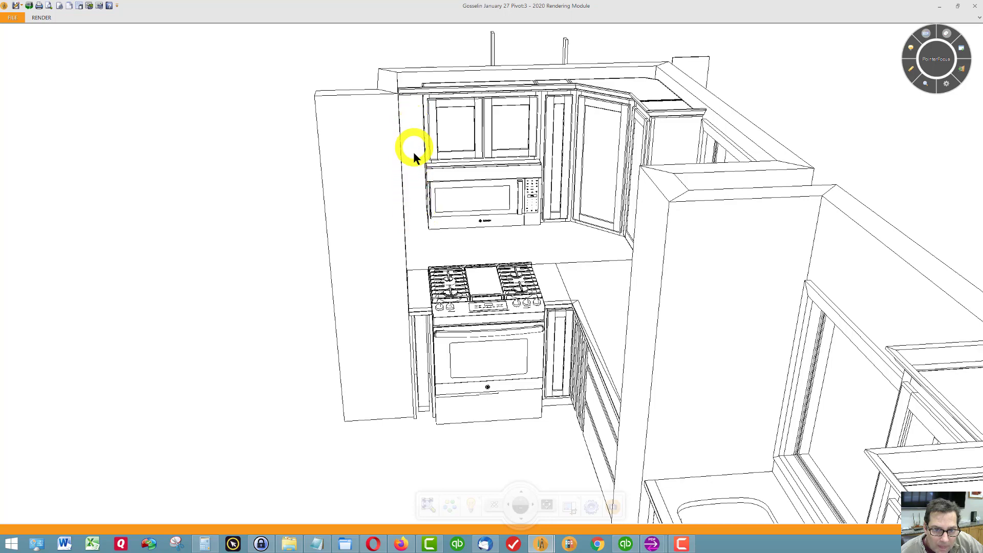
mouse_move(486, 249)
middle_down()
mouse_move(511, 247)
mouse_move(489, 156)
mouse_move(474, 246)
mouse_move(492, 241)
middle_up()
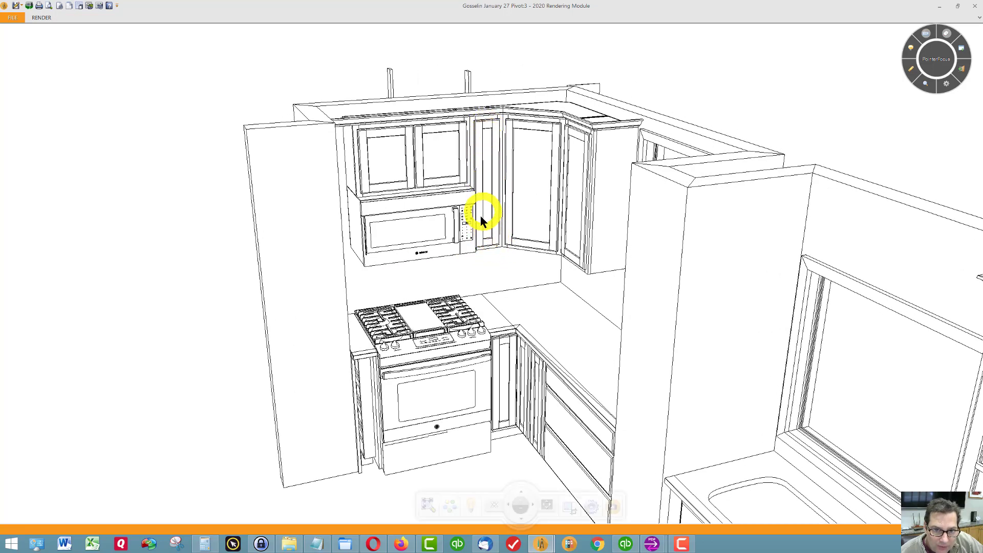
middle_drag(507, 254, 463, 218)
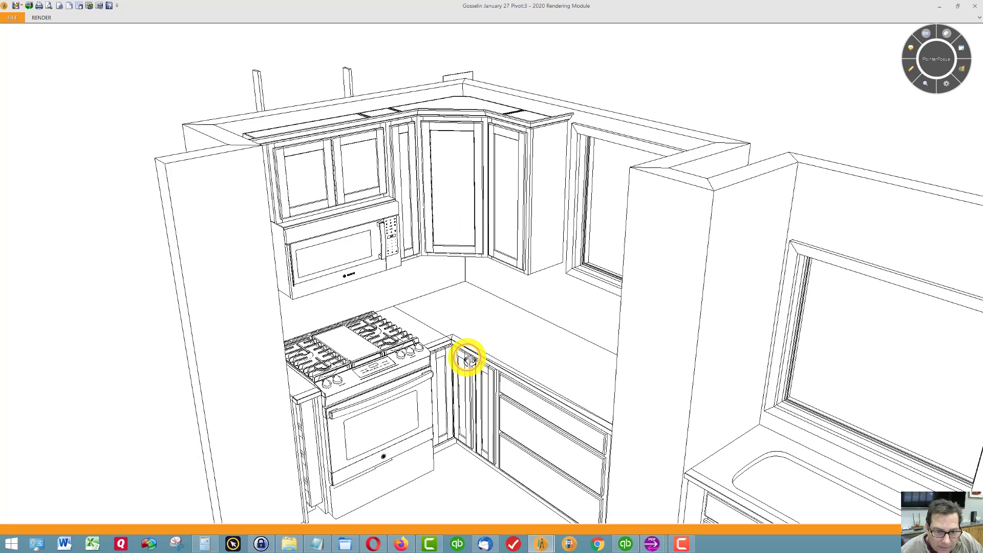
middle_drag(467, 355, 461, 369)
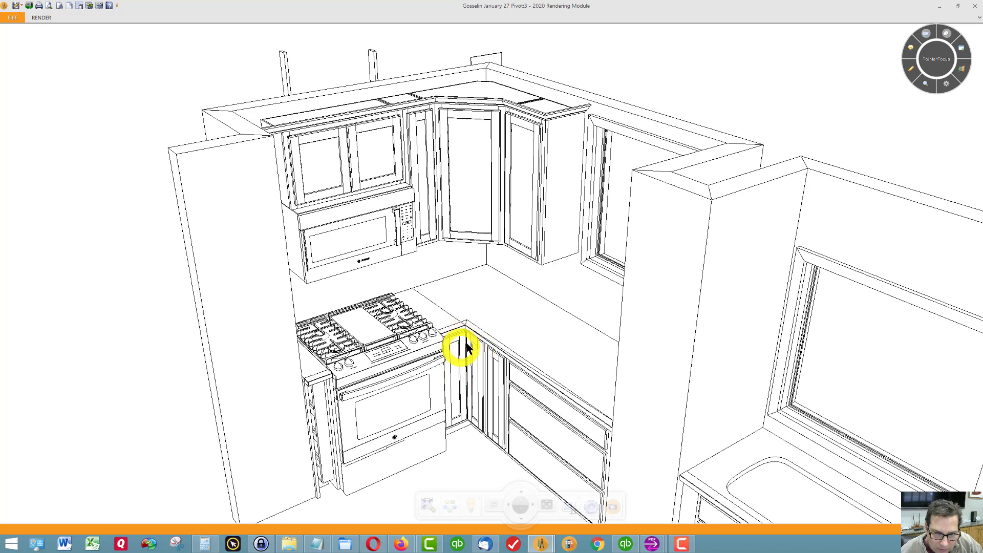
- Outline the corner section of the countertop beside the range with the red pen, and clear the outline
click(910, 70)
mouse_move(488, 336)
mouse_down()
mouse_move(509, 303)
mouse_move(502, 279)
mouse_move(476, 275)
mouse_up()
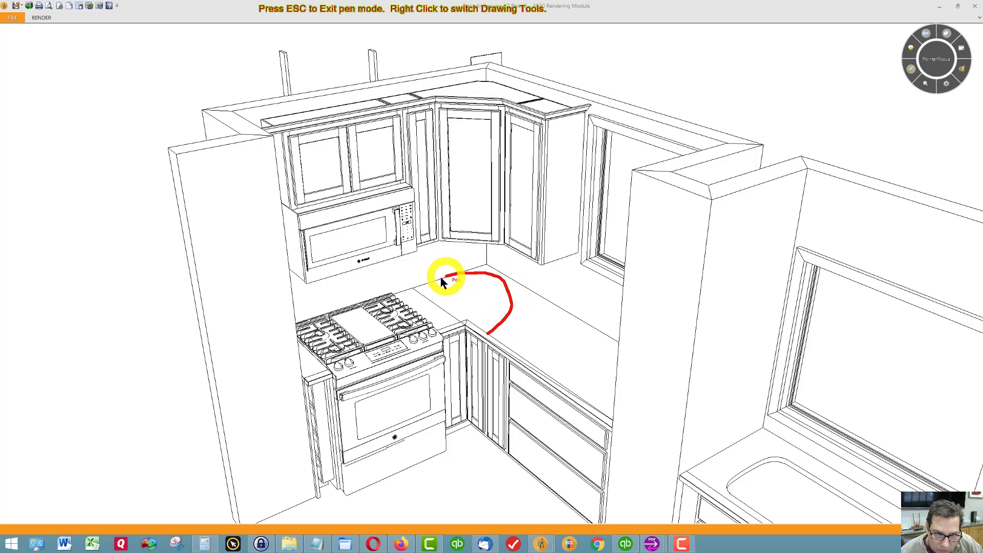
drag(427, 315, 484, 331)
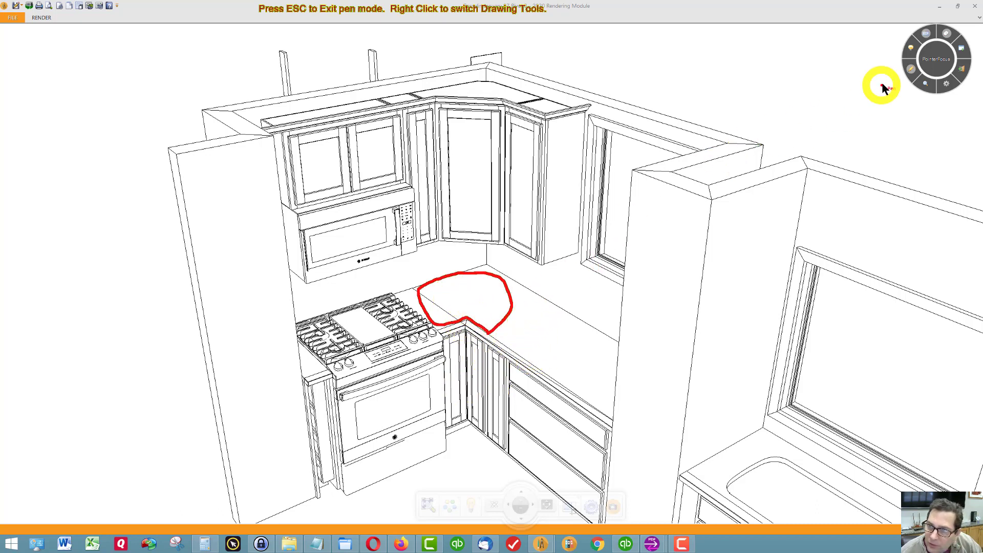
click(912, 70)
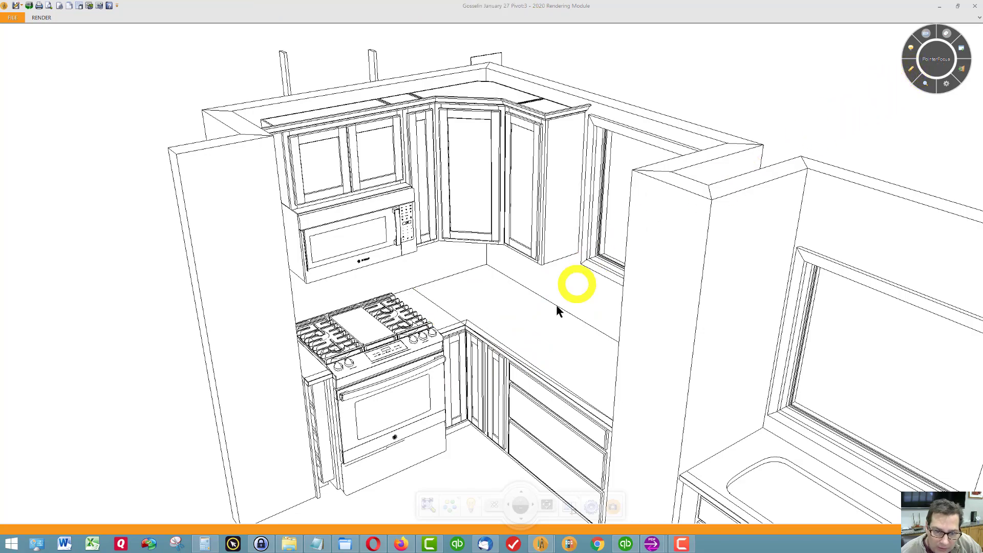
- Mark the narrow base cabinet, the three adjacent drawers and the dividing wall column with red pen crosses, and clear them
drag(558, 310, 704, 215)
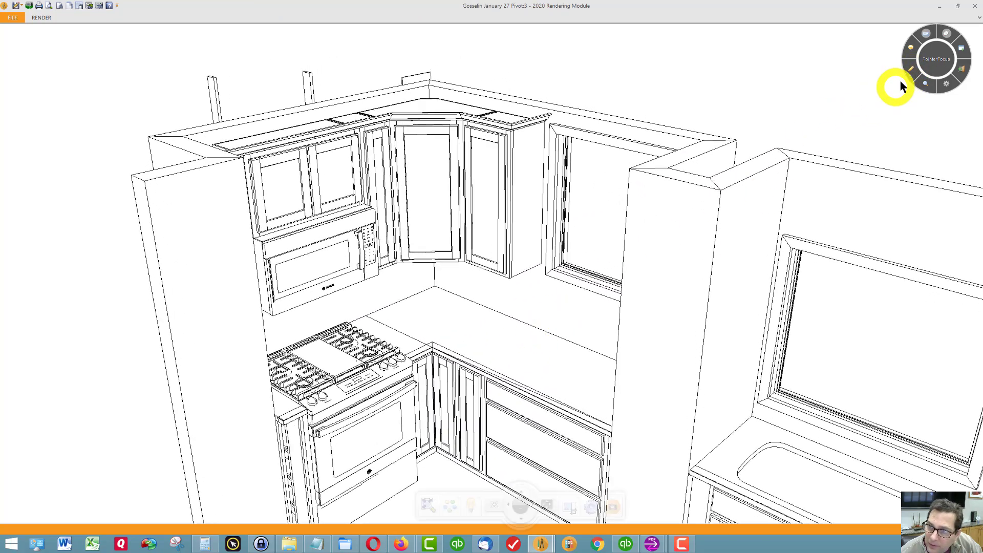
click(912, 71)
drag(463, 398, 478, 409)
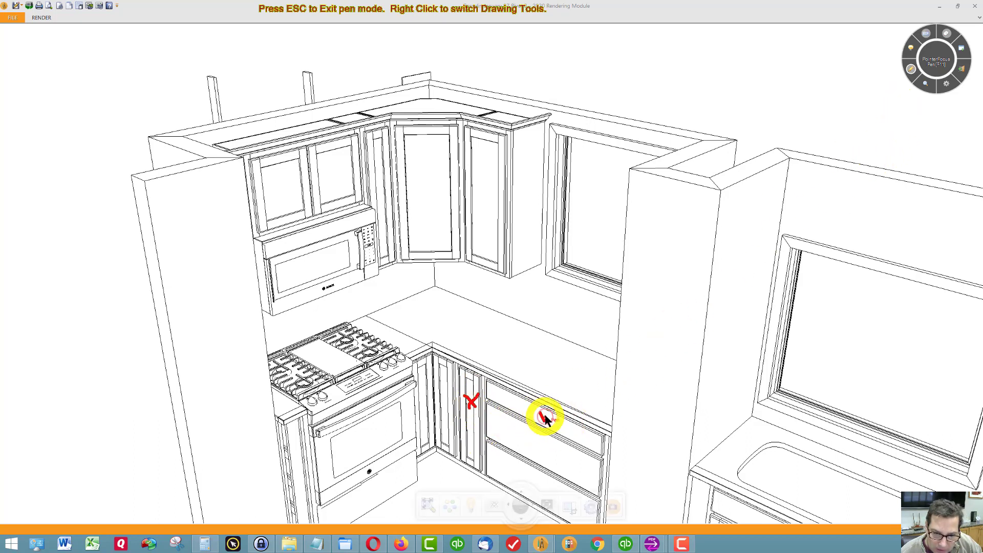
mouse_move(545, 414)
mouse_down()
mouse_move(528, 478)
mouse_move(533, 472)
mouse_up()
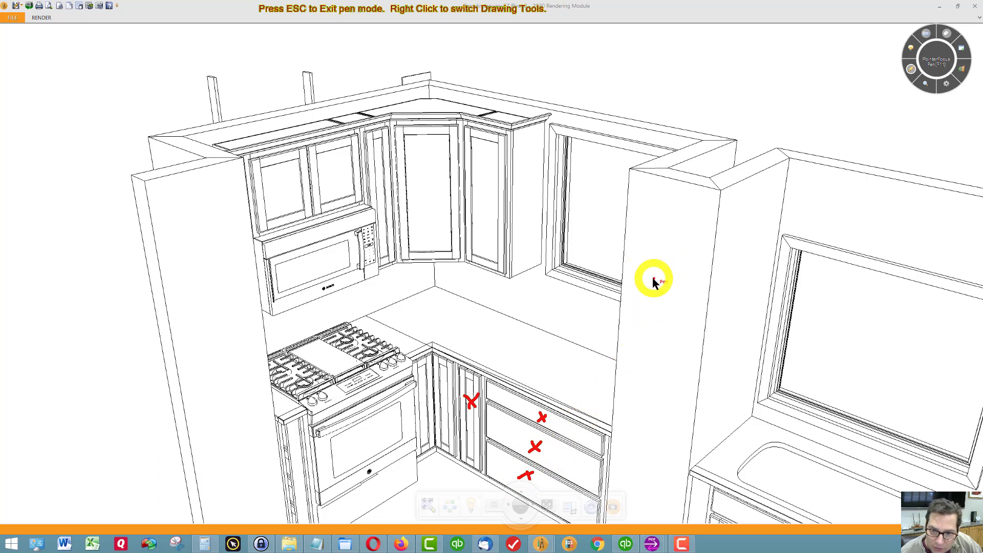
mouse_move(661, 260)
mouse_down()
mouse_move(647, 370)
mouse_move(669, 359)
mouse_up()
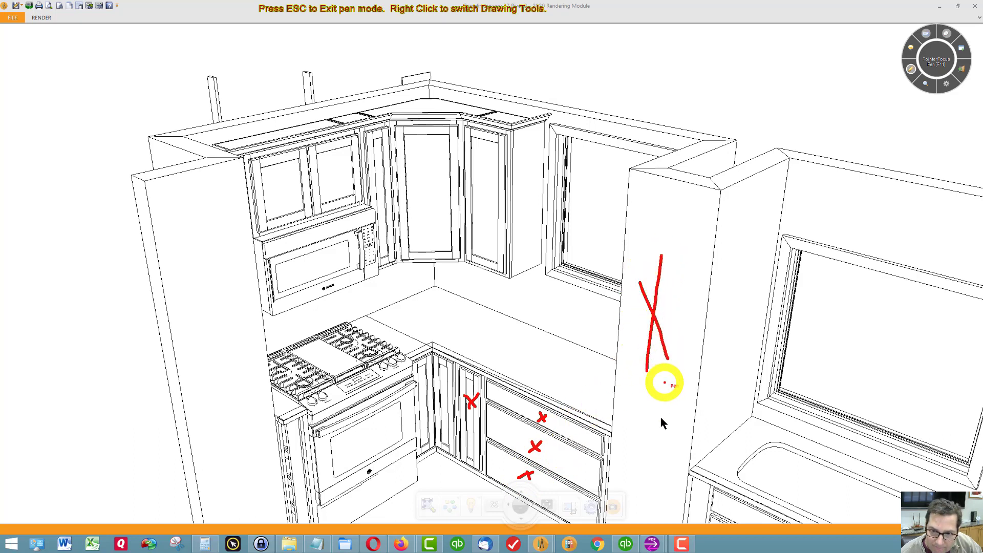
click(912, 68)
- Orbit and zoom out to examine the whole kitchen, including the sink wall, dishwasher and refrigerator
drag(810, 165, 730, 365)
scroll(753, 210, down, 5)
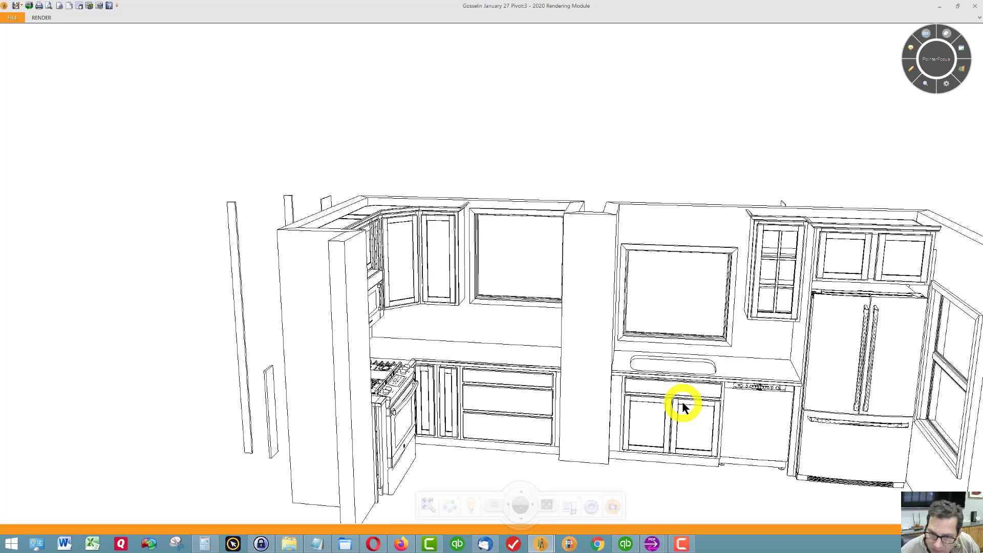
drag(685, 404, 676, 425)
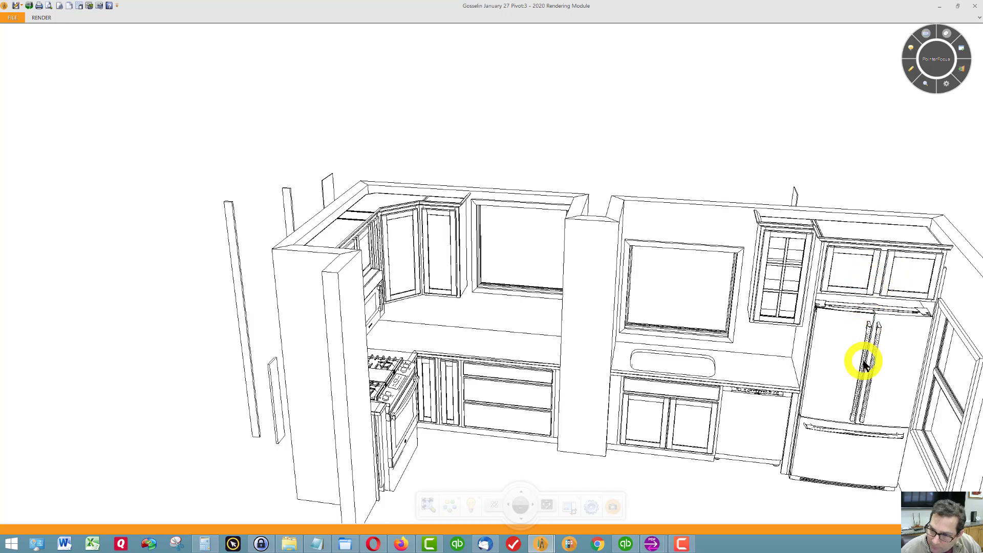
mouse_move(864, 364)
middle_down()
mouse_move(878, 386)
mouse_move(874, 374)
middle_up()
mouse_move(687, 461)
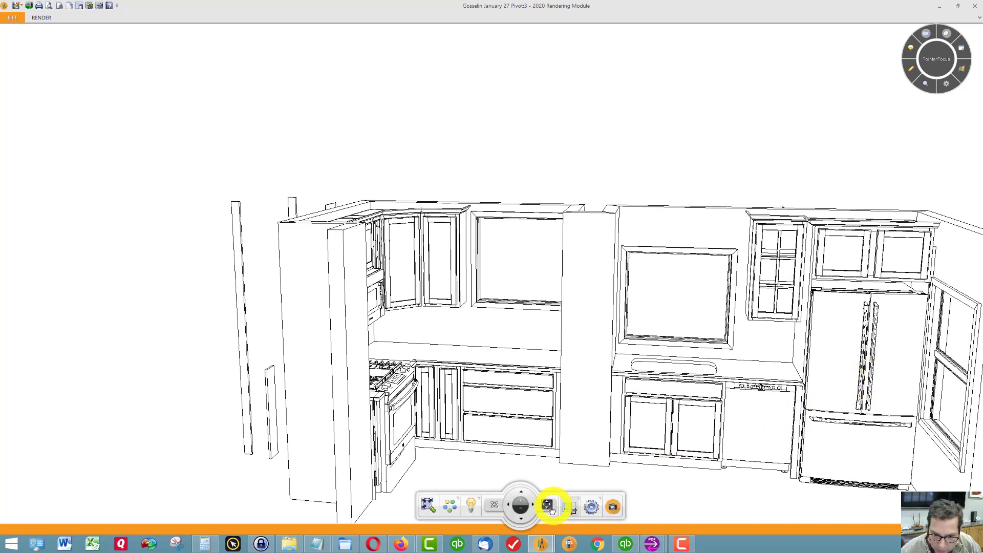
middle_drag(537, 510, 663, 458)
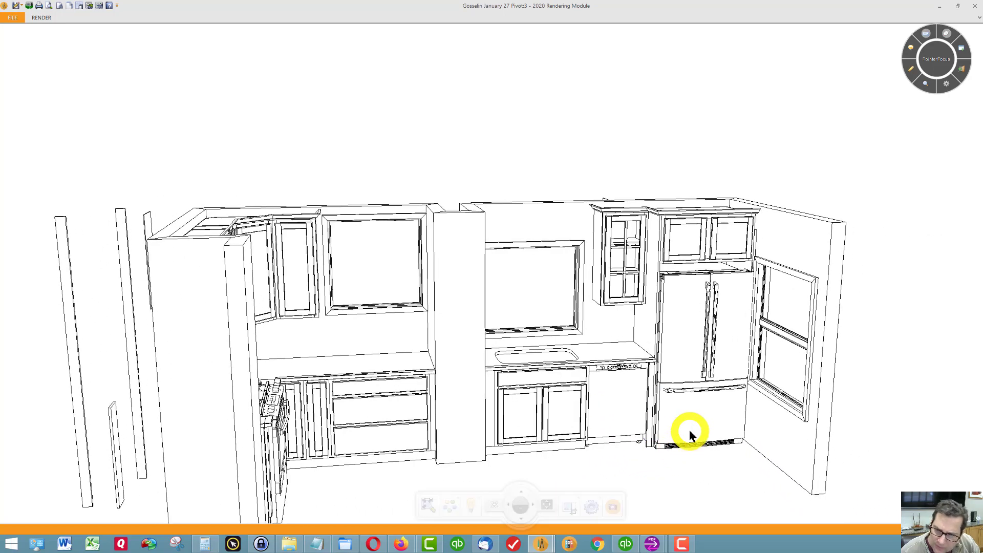
- Annotate in red pen an arrow from the refrigerator to the side window, a line along its sill, and crosses on the refrigerator door and freezer drawer
click(911, 69)
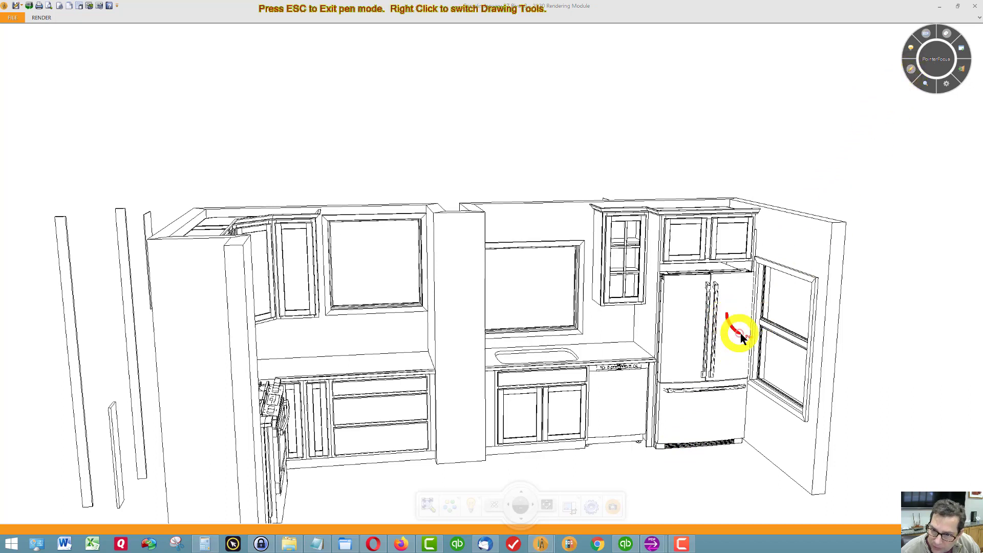
mouse_move(741, 337)
mouse_down()
mouse_move(745, 348)
mouse_move(749, 336)
mouse_up()
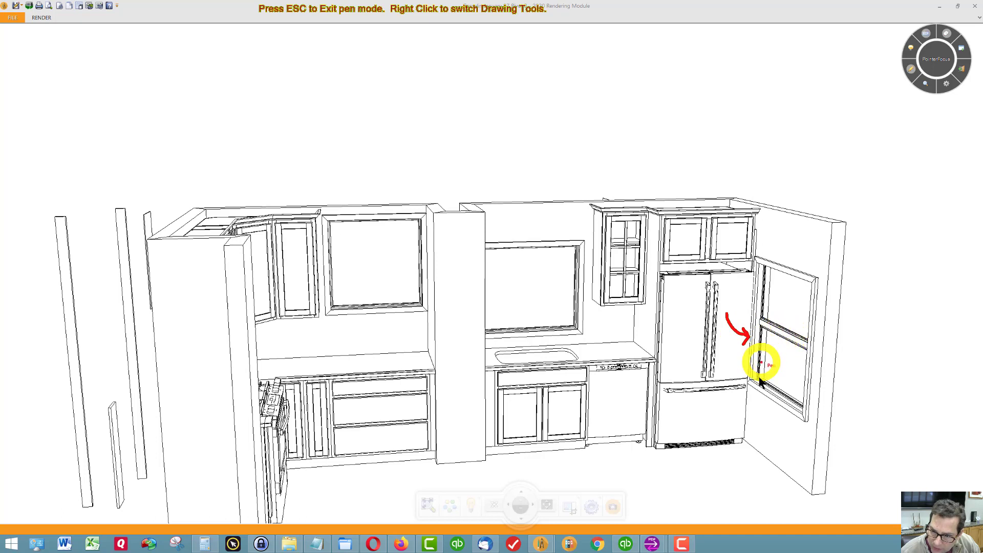
drag(765, 395, 784, 402)
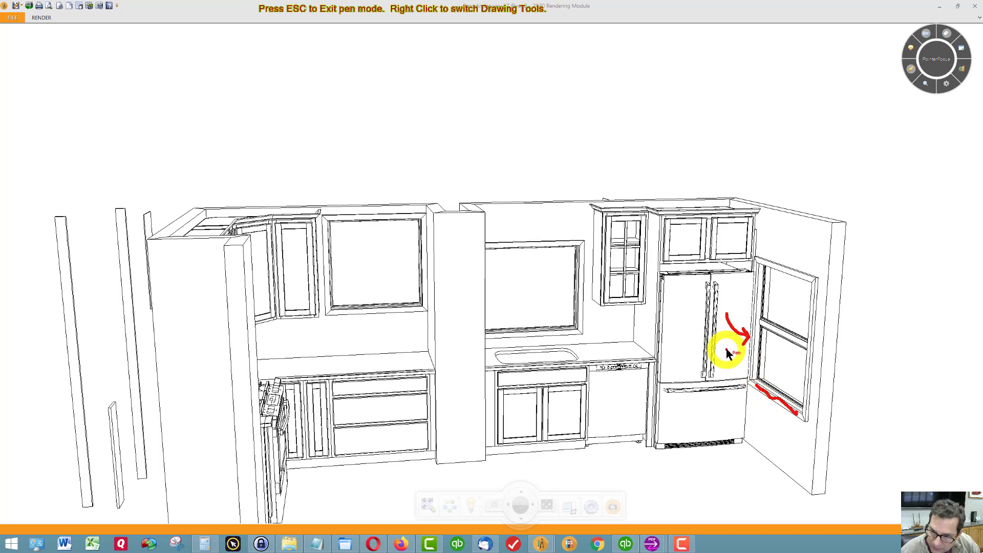
mouse_move(736, 341)
mouse_down()
mouse_move(748, 336)
mouse_move(741, 357)
mouse_up()
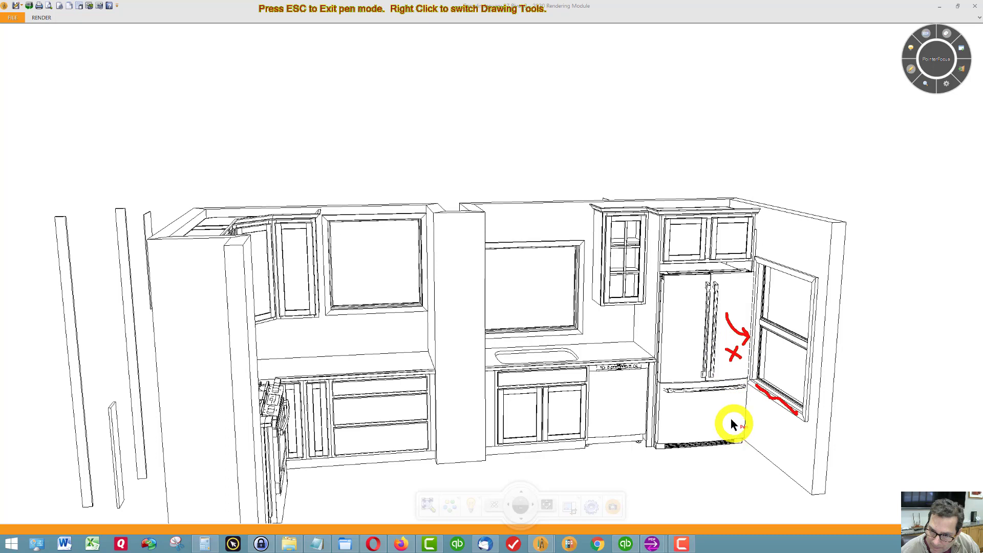
drag(704, 401, 716, 413)
drag(715, 401, 705, 411)
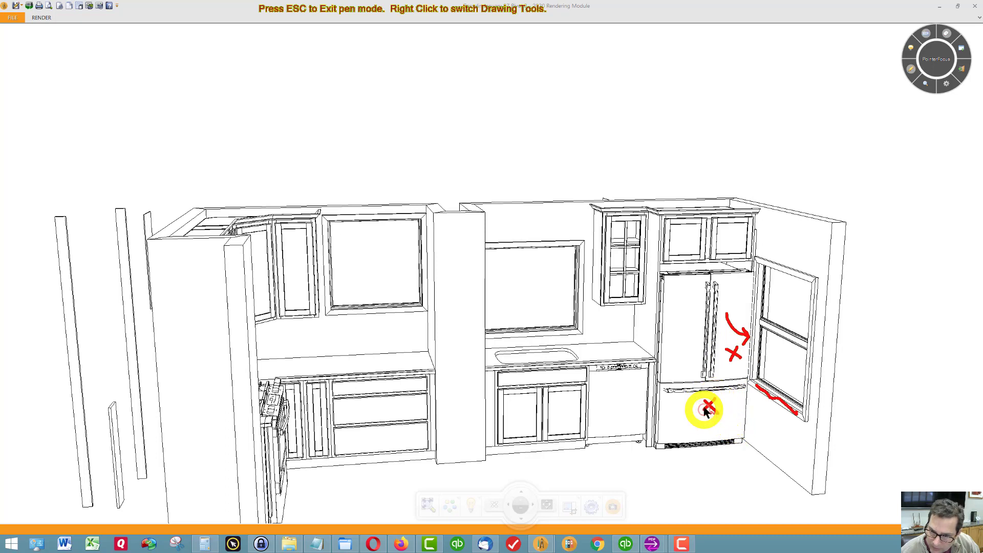
- Mark the refrigerator's left door with a red pen cross and an arrow toward the dishwasher side, and clear the annotations
mouse_move(694, 338)
mouse_down()
mouse_move(697, 358)
mouse_move(690, 373)
mouse_move(671, 386)
mouse_up()
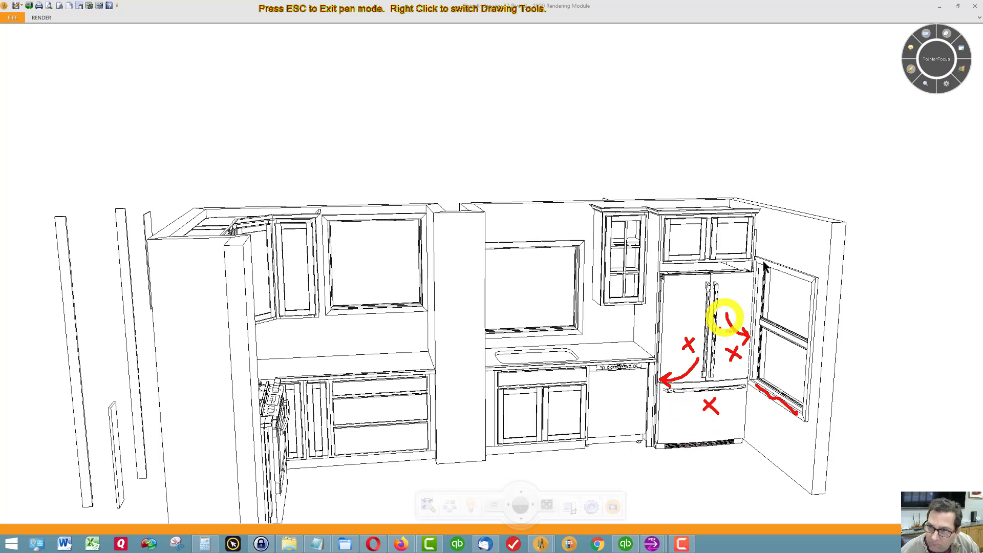
click(911, 69)
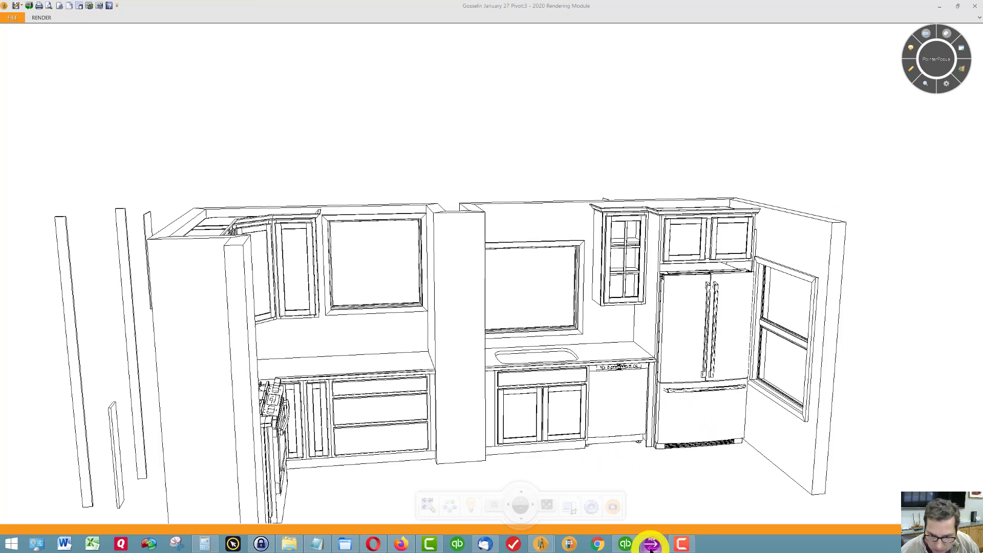
- Switch to the door style guide in Nuance Power PDF and circle the Simple SO door style with the red pen
mouse_move(650, 548)
click(731, 493)
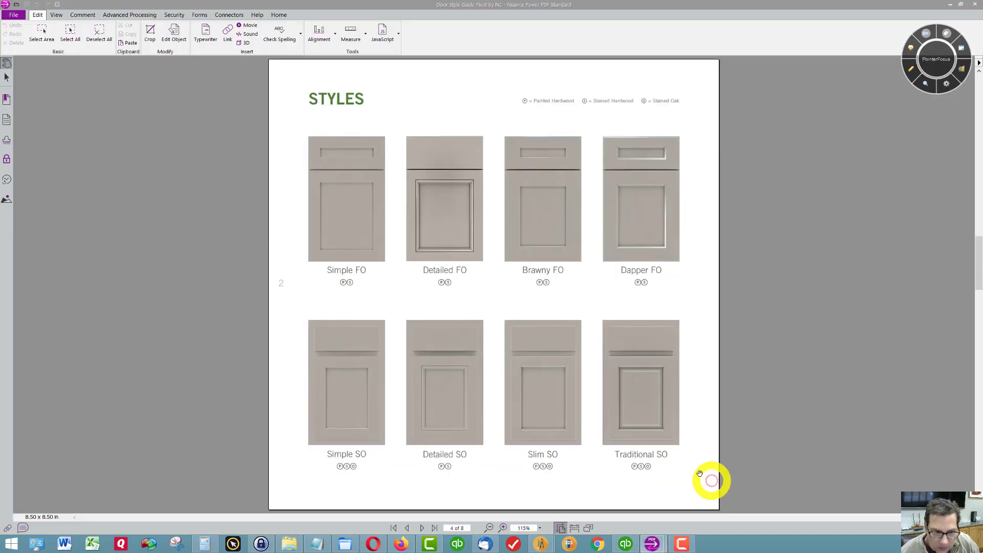
click(911, 68)
mouse_move(398, 413)
mouse_down()
mouse_move(402, 330)
mouse_move(393, 313)
mouse_move(367, 306)
mouse_up()
mouse_move(302, 315)
mouse_down()
mouse_move(288, 391)
mouse_move(305, 476)
mouse_up()
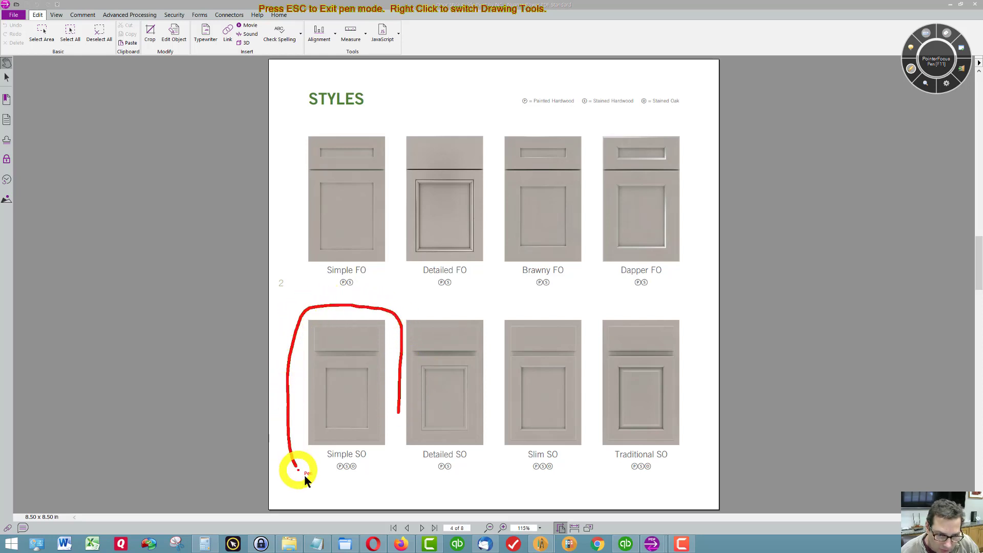
drag(389, 462, 399, 406)
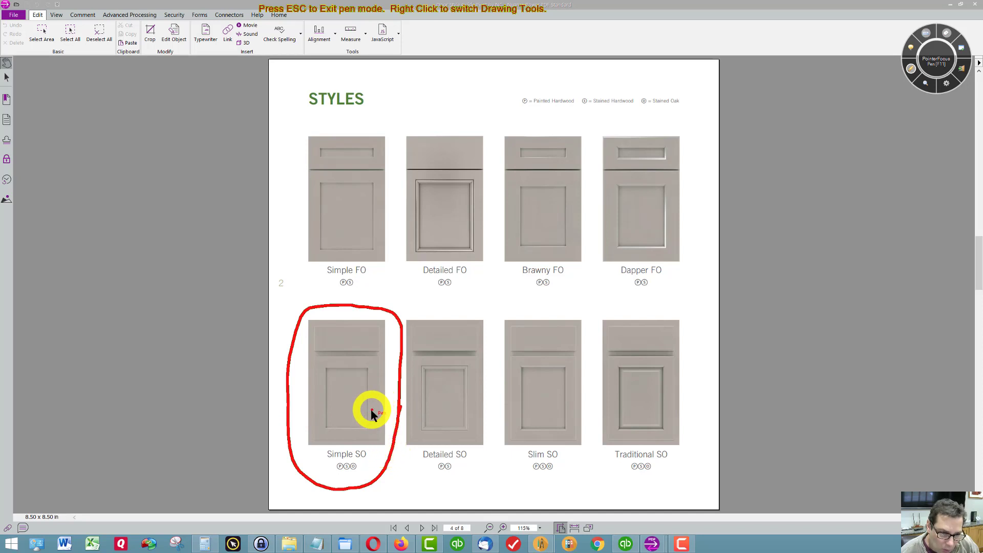
- Mark the letters SO in the Simple SO label and FO in the Simple FO label with red lines above and below
click(362, 459)
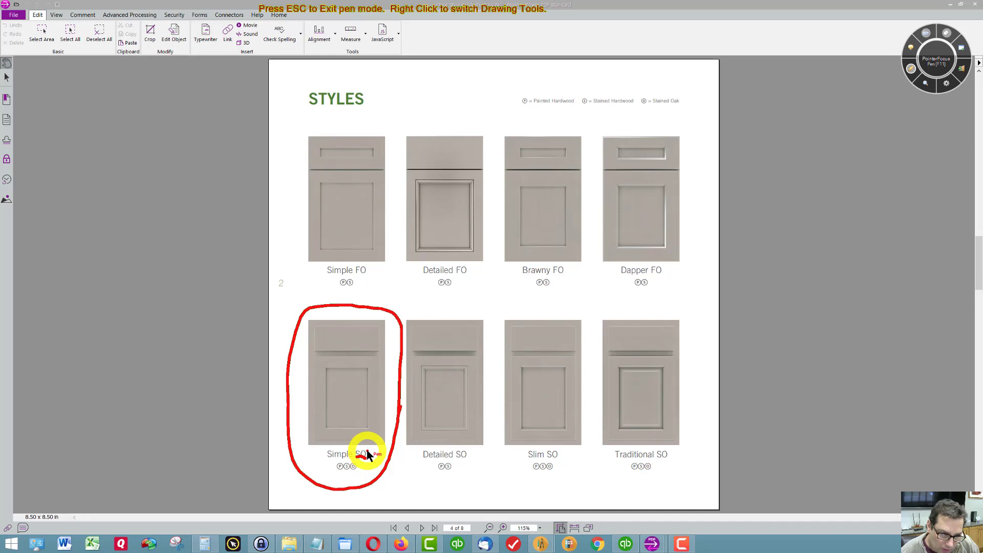
drag(360, 451, 367, 455)
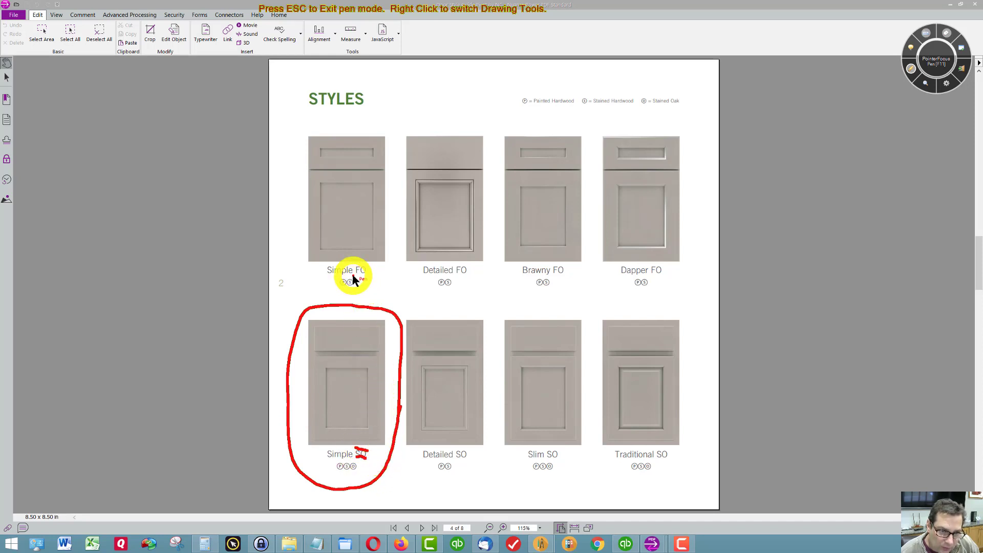
drag(351, 277, 369, 277)
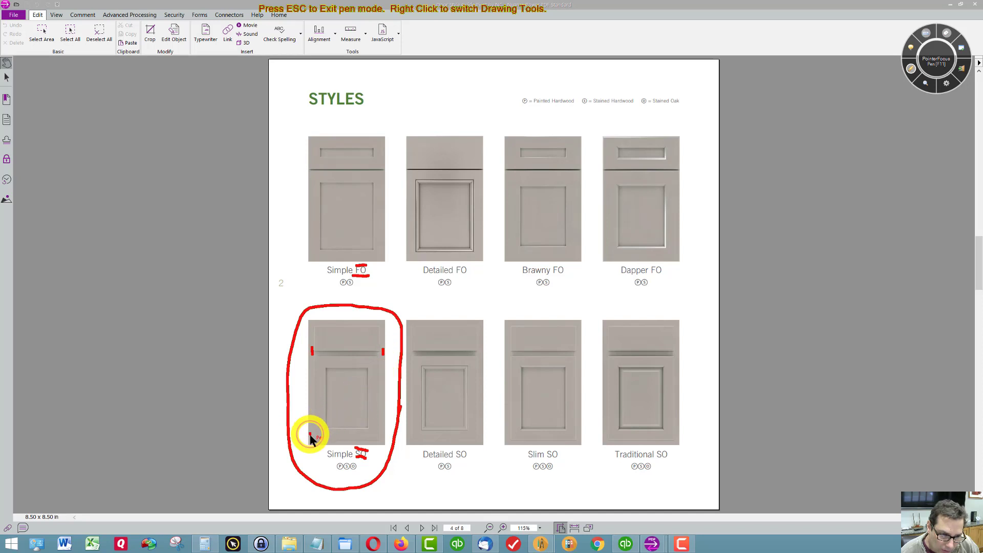
- Mark the side edges of the Simple SO and Simple FO door samples with short red ticks, and clear all annotations
drag(310, 436, 310, 439)
drag(385, 429, 384, 436)
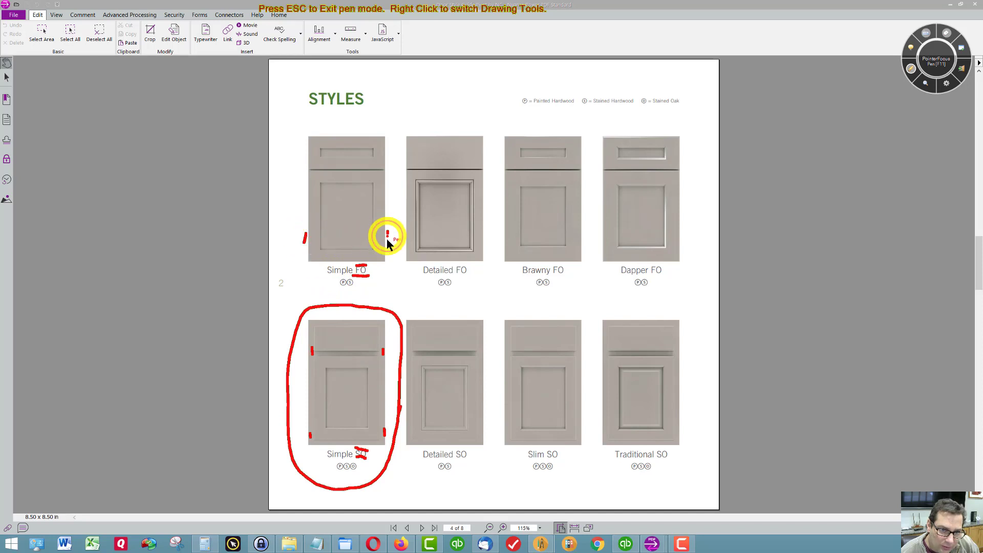
drag(388, 239, 387, 242)
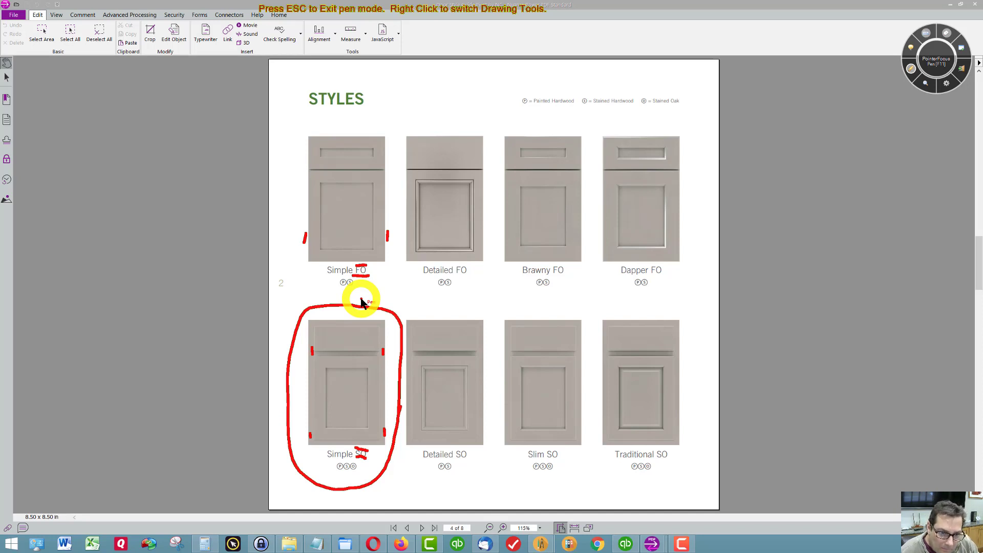
click(911, 68)
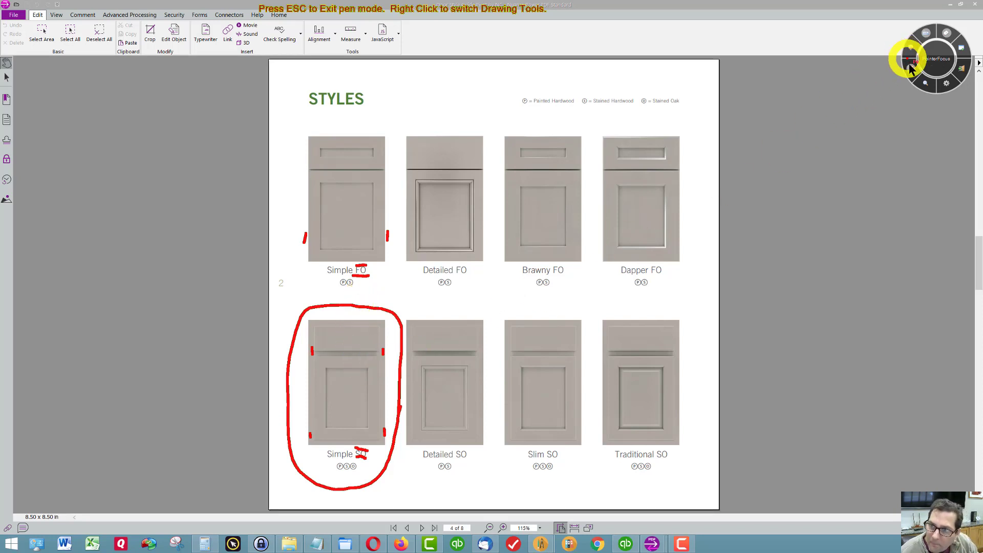
click(911, 68)
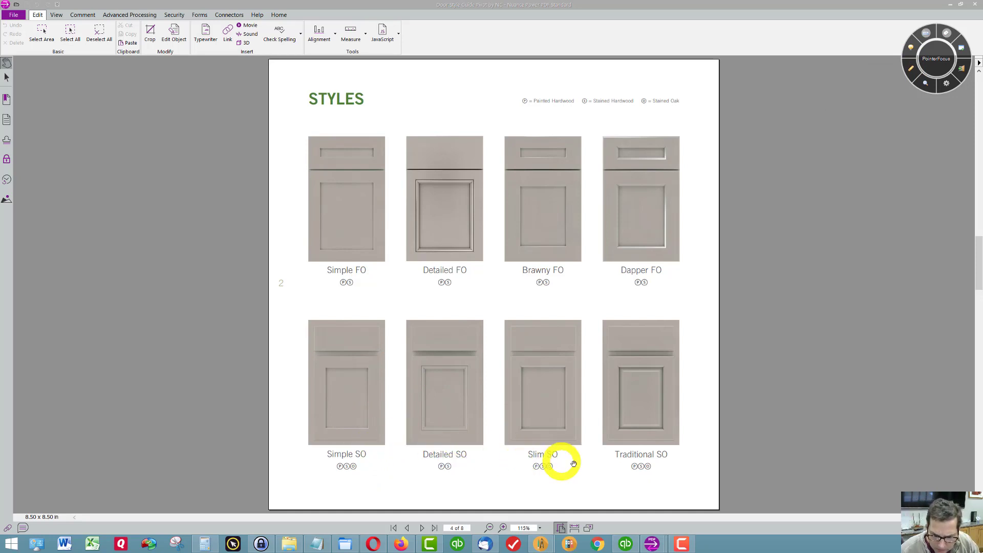
- Switch back to the kitchen's 3D rendering in the 2020 Rendering Module
mouse_move(542, 544)
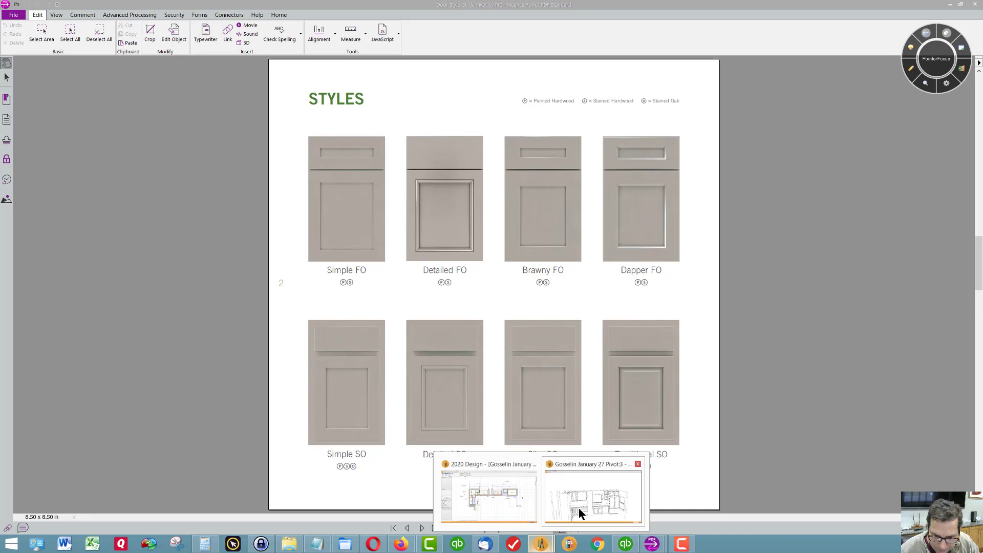
click(600, 487)
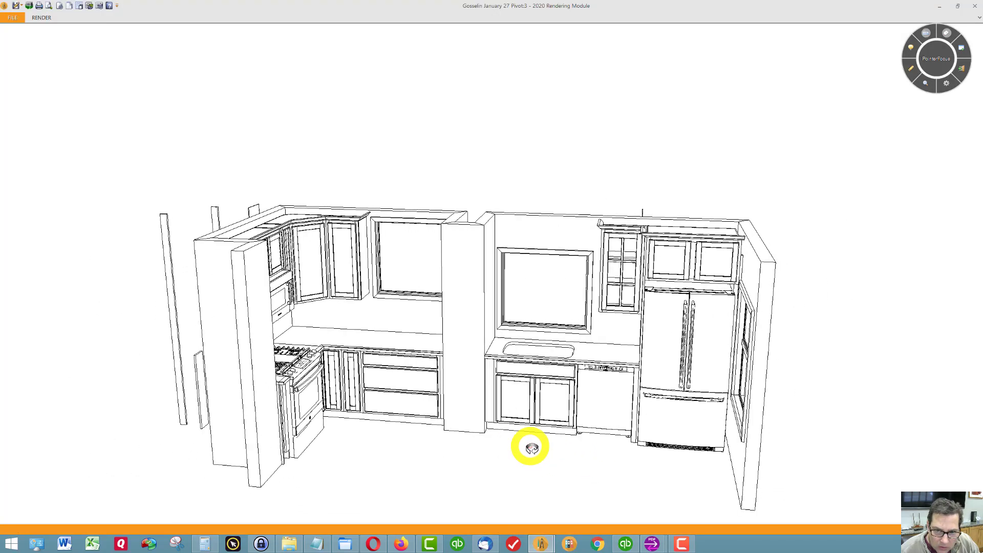